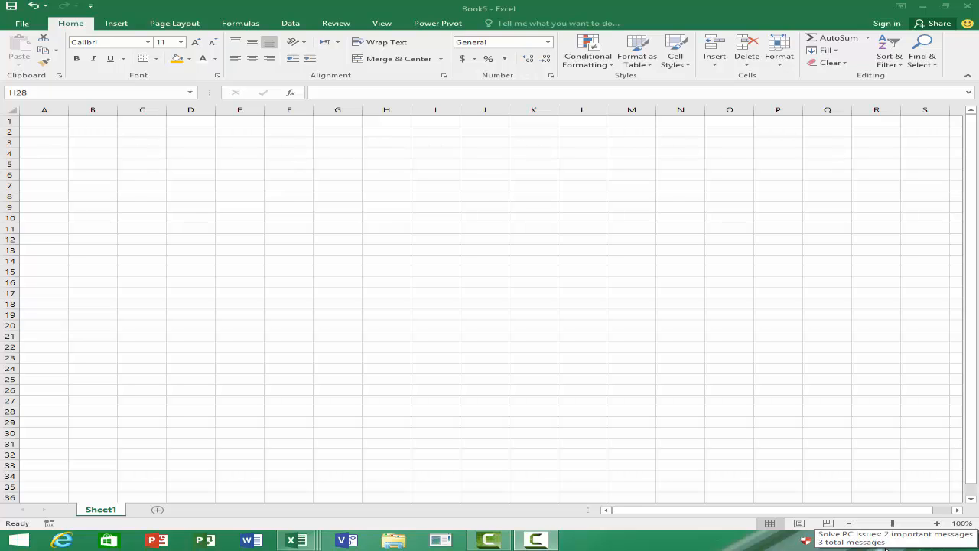
- Increase the height of rows 1 to 10 equally to about three times the default height
{"action": "left_click", "coordinate": [46, 122]}
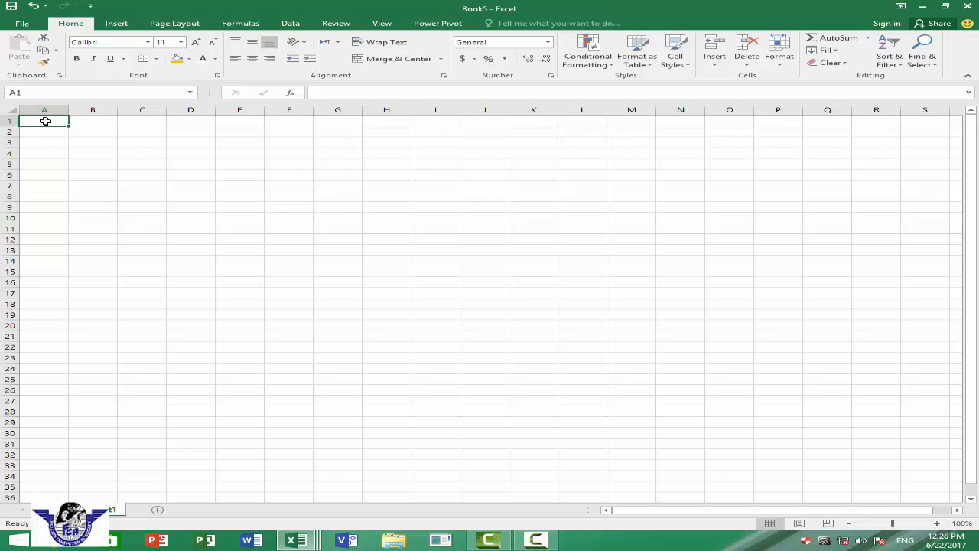
{"action": "left_click_drag", "start_coordinate": [5, 121], "coordinate": [5, 214]}
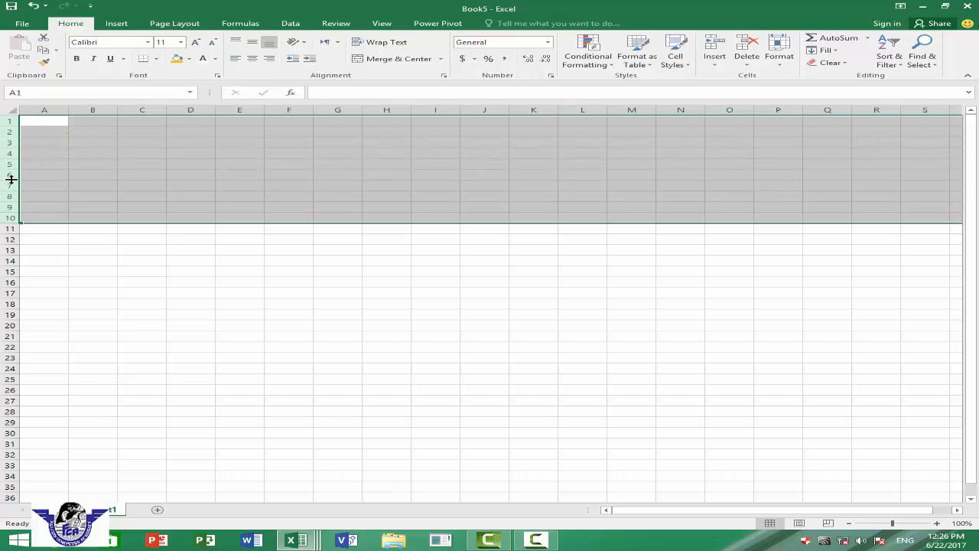
{"action": "left_click_drag", "start_coordinate": [11, 179], "coordinate": [11, 202]}
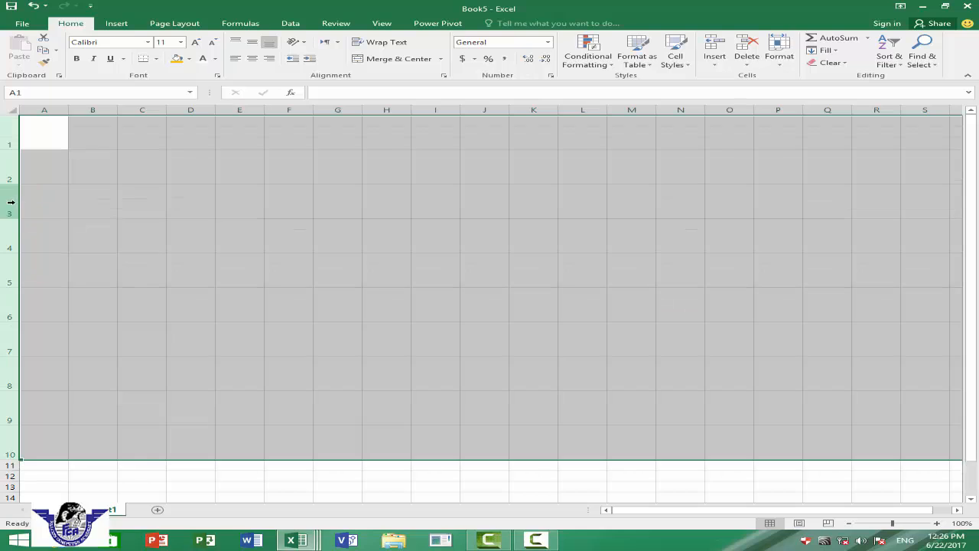
{"action": "left_click", "coordinate": [83, 151]}
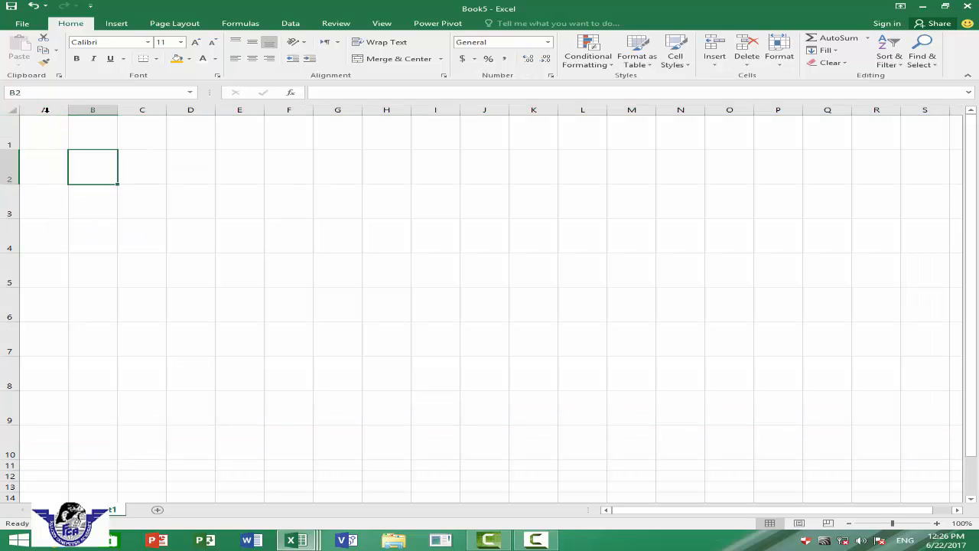
- Widen columns A to C equally to about three times the default width
{"action": "left_click_drag", "start_coordinate": [45, 109], "coordinate": [127, 123]}
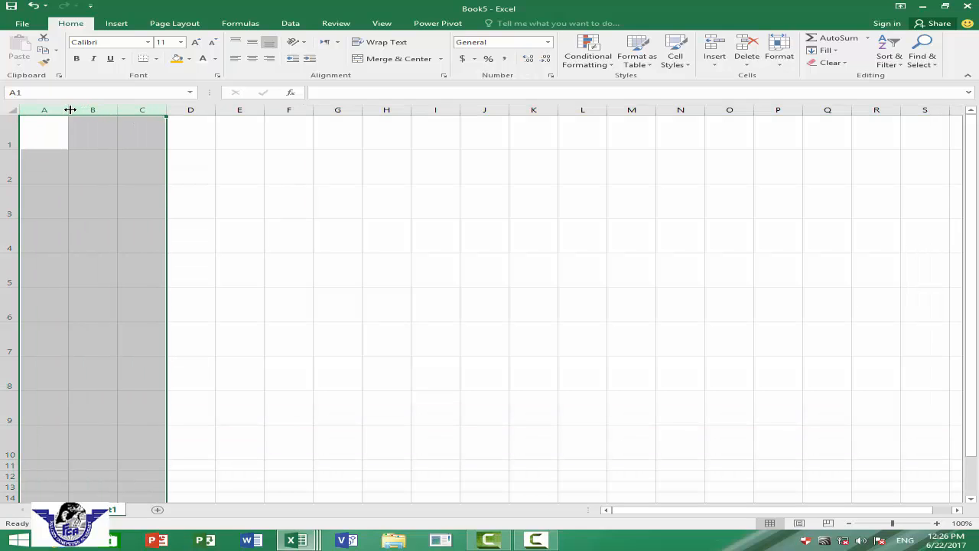
{"action": "left_click_drag", "start_coordinate": [69, 109], "coordinate": [176, 112]}
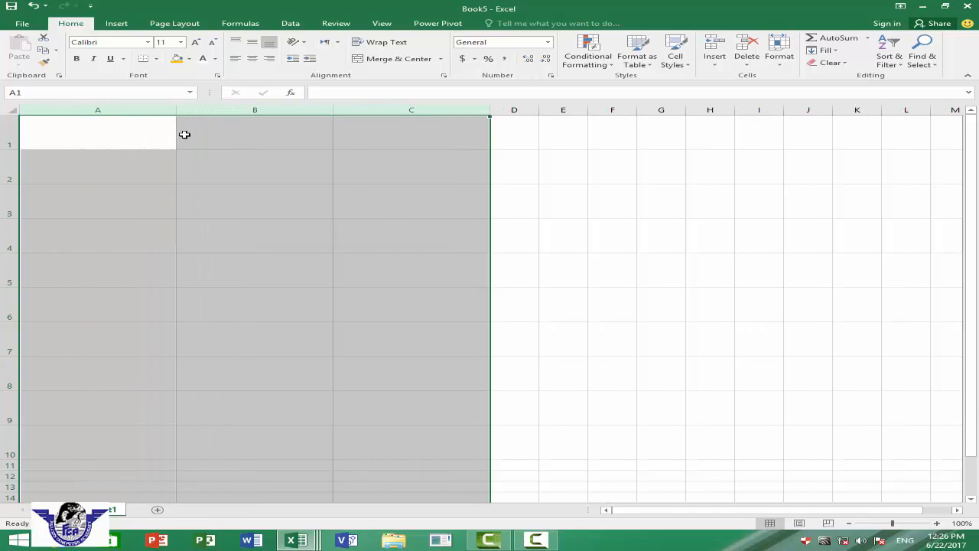
{"action": "left_click", "coordinate": [133, 132]}
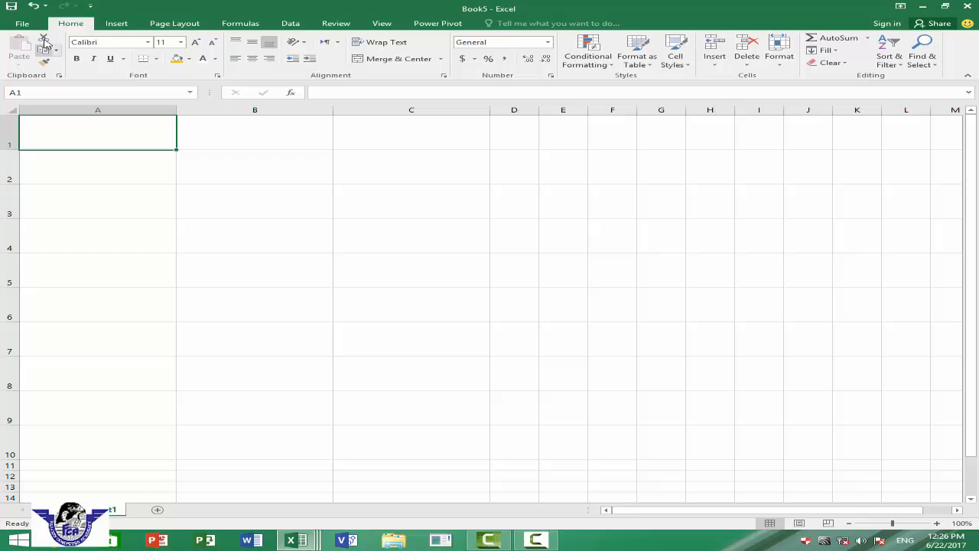
- Draw a rounded rectangle that nearly fills cell A1
{"action": "left_click", "coordinate": [116, 24]}
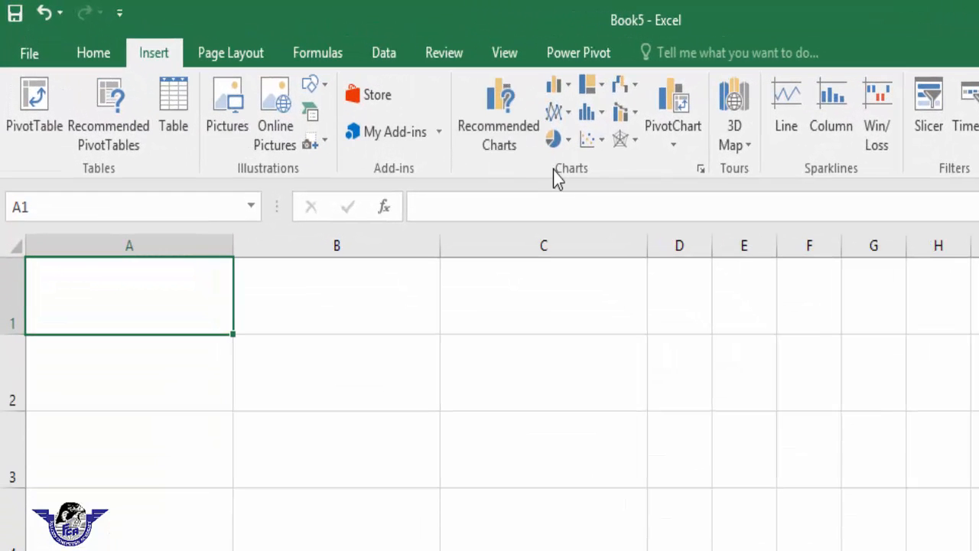
{"action": "left_click", "coordinate": [311, 84]}
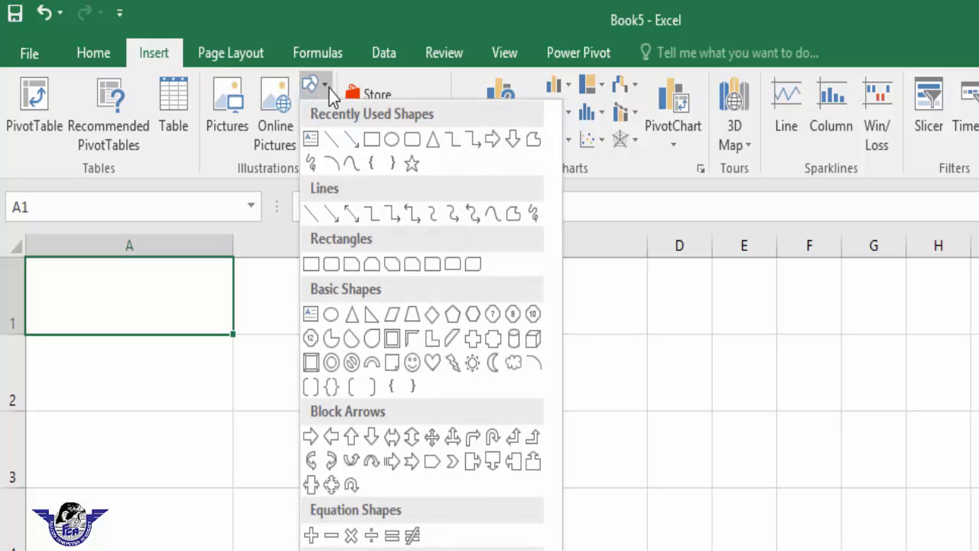
{"action": "left_click", "coordinate": [410, 144]}
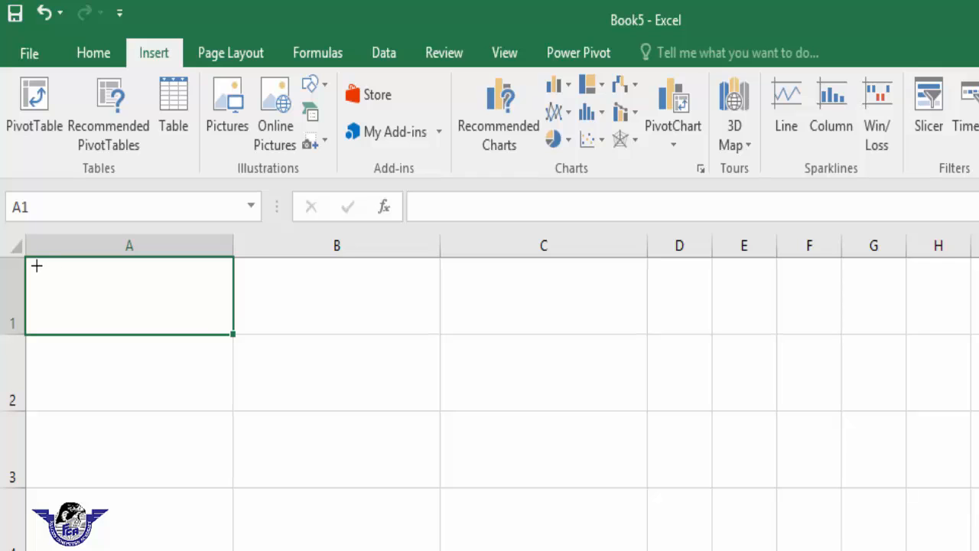
{"action": "mouse_move", "coordinate": [37, 265]}
{"action": "left_mouse_down"}
{"action": "mouse_move", "coordinate": [39, 282]}
{"action": "mouse_move", "coordinate": [105, 321]}
{"action": "mouse_move", "coordinate": [225, 326]}
{"action": "left_mouse_up"}
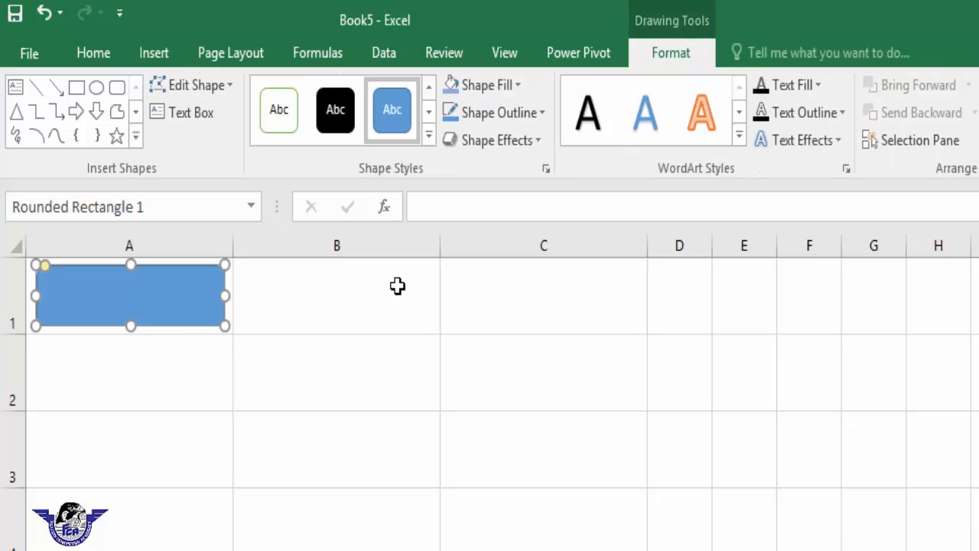
- Give the rounded rectangle in A1 a gold gradient theme style and a bevel effect
{"action": "left_click", "coordinate": [426, 136]}
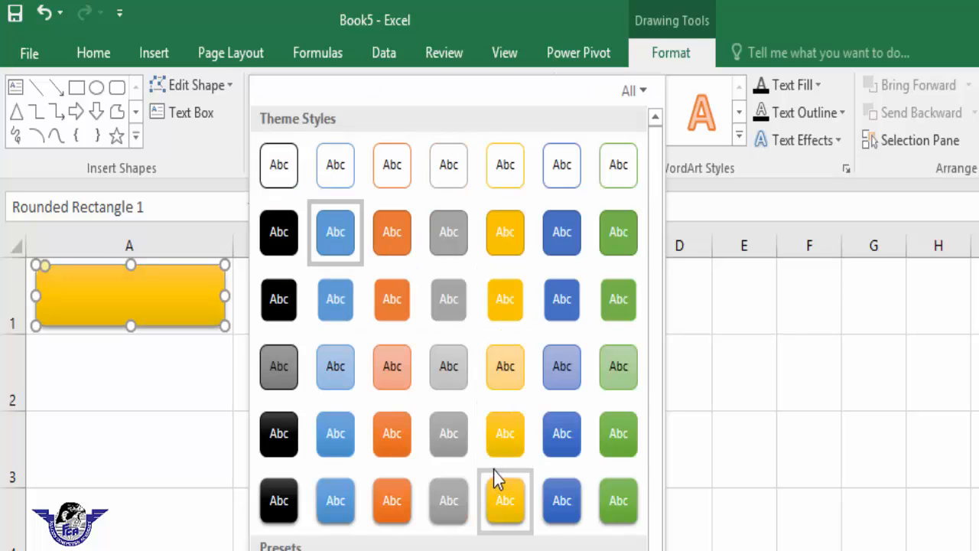
{"action": "left_click", "coordinate": [493, 449]}
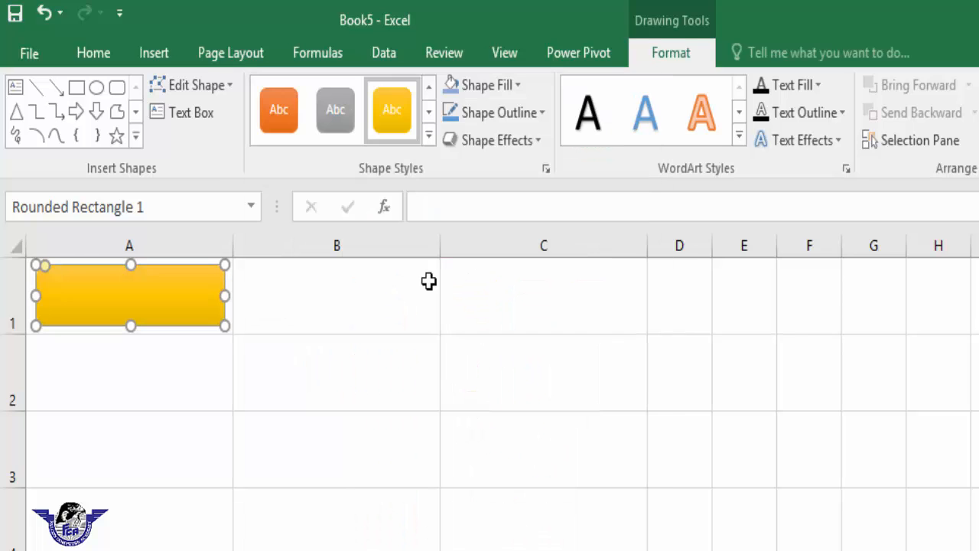
{"action": "left_click", "coordinate": [541, 140]}
{"action": "mouse_move", "coordinate": [537, 459]}
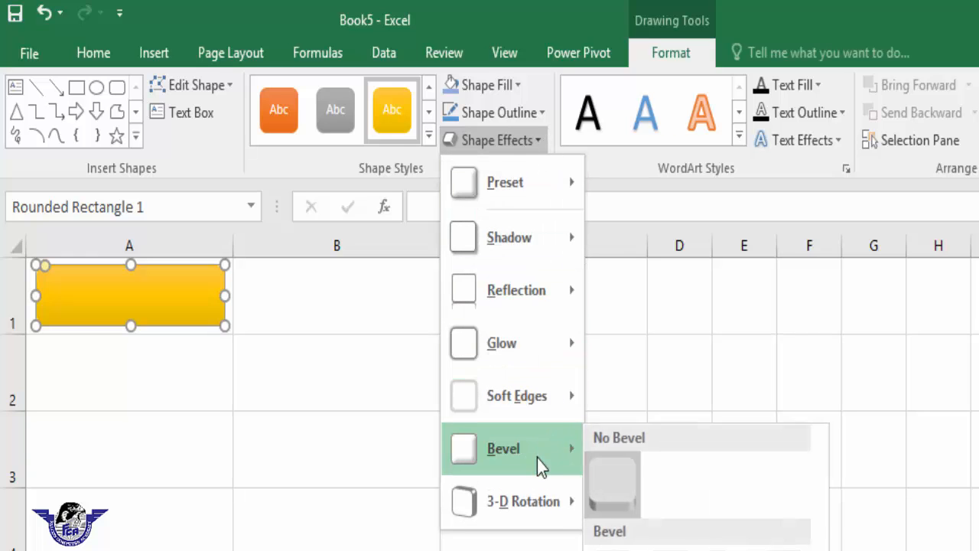
{"action": "left_click", "coordinate": [616, 501]}
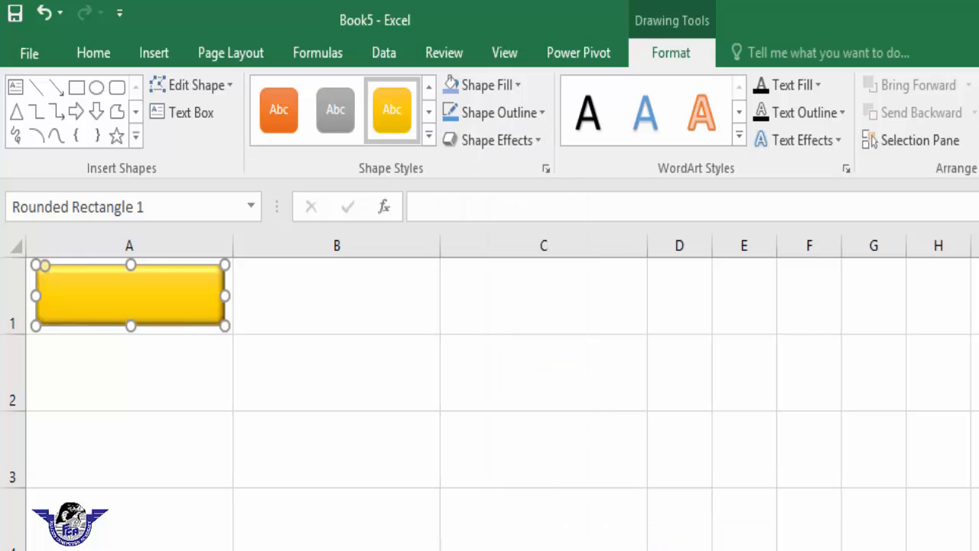
{"action": "left_click", "coordinate": [312, 382]}
- Add the text "Date Of Birth" to the gold rounded rectangle
{"action": "left_click", "coordinate": [195, 294]}
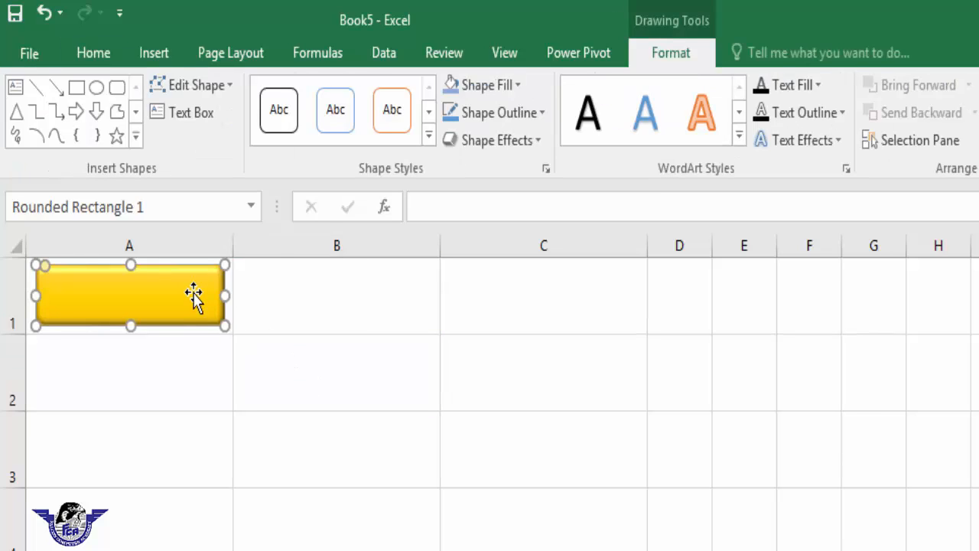
{"action": "right_click", "coordinate": [194, 298]}
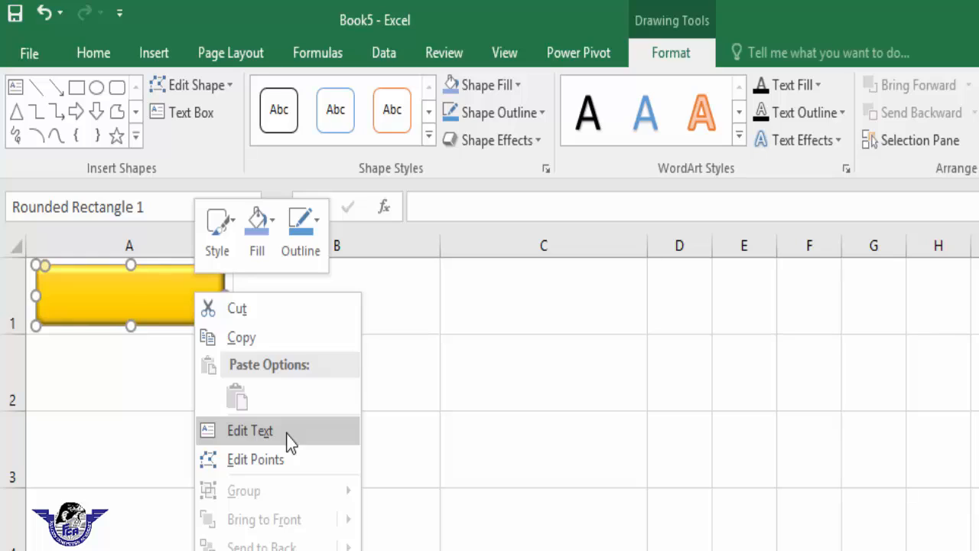
{"action": "left_click", "coordinate": [250, 431]}
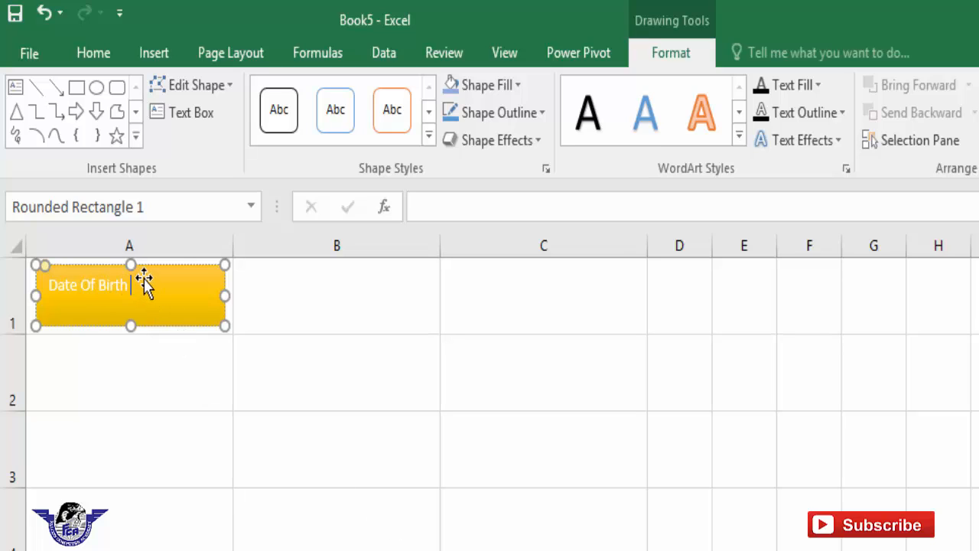
- Colour the "Date Of Birth" text black and centre it horizontally and vertically in the shape
{"action": "left_click_drag", "start_coordinate": [130, 284], "coordinate": [30, 291]}
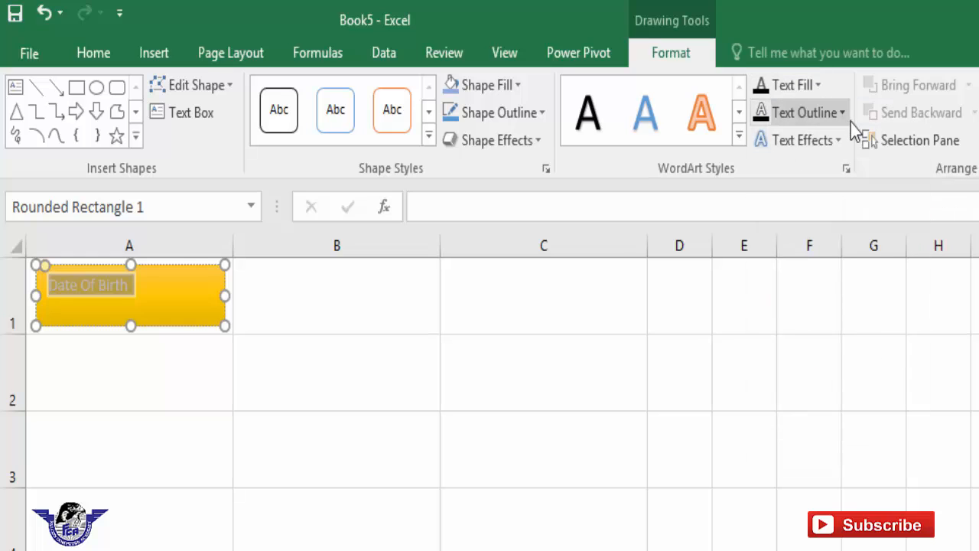
{"action": "left_click", "coordinate": [815, 87]}
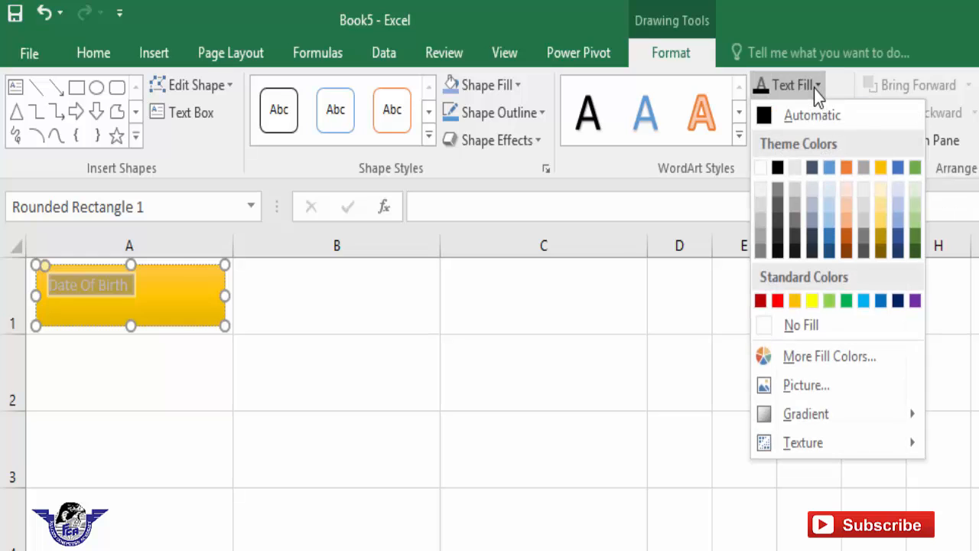
{"action": "left_click", "coordinate": [775, 161]}
{"action": "left_click", "coordinate": [75, 52]}
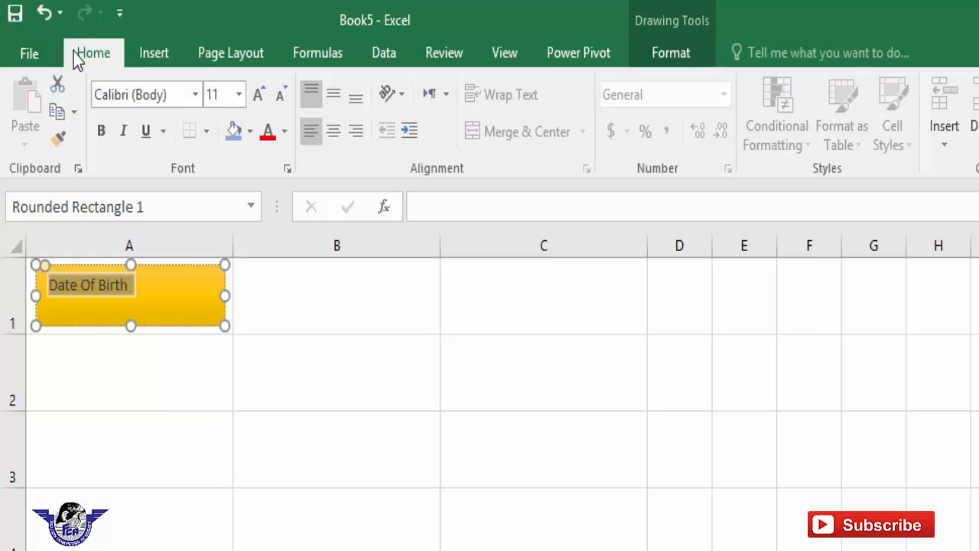
{"action": "left_click", "coordinate": [332, 127]}
{"action": "left_click", "coordinate": [333, 93]}
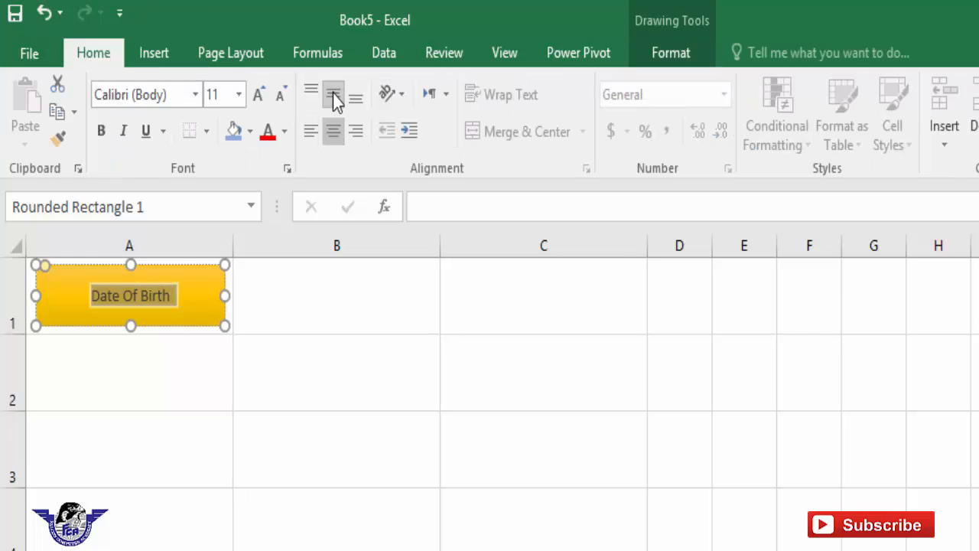
- Set the "Date Of Birth" text to font size 20 and make it bold
{"action": "left_click", "coordinate": [263, 94]}
{"action": "left_click", "coordinate": [263, 93]}
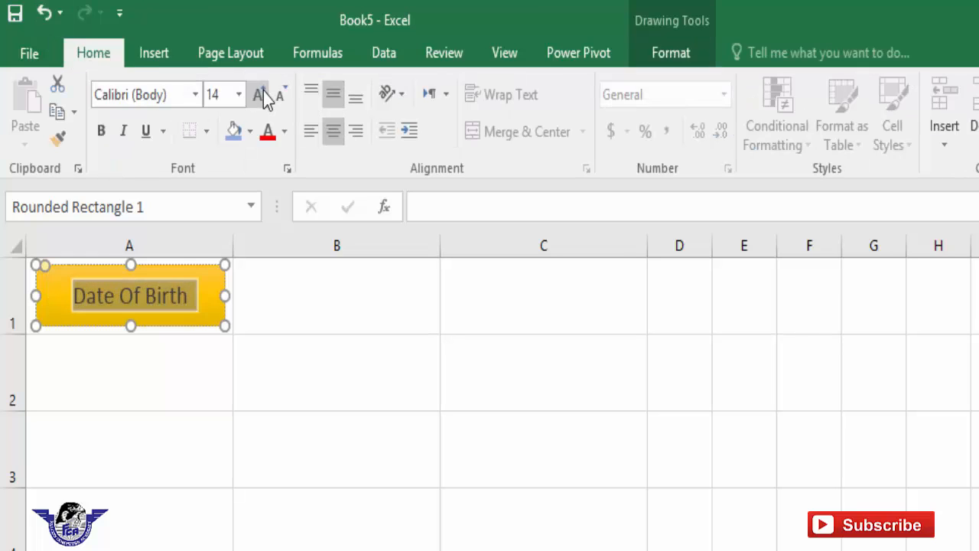
{"action": "left_click", "coordinate": [262, 94]}
{"action": "left_click", "coordinate": [262, 94]}
{"action": "left_click", "coordinate": [263, 93]}
{"action": "left_click", "coordinate": [262, 93]}
{"action": "left_click", "coordinate": [262, 93]}
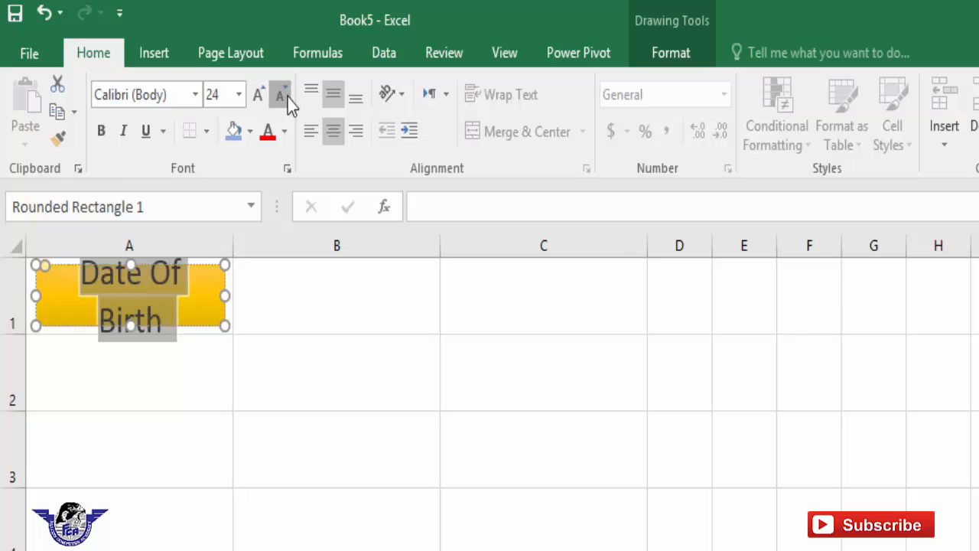
{"action": "left_click", "coordinate": [283, 97]}
{"action": "left_click", "coordinate": [103, 132]}
{"action": "left_click", "coordinate": [311, 286]}
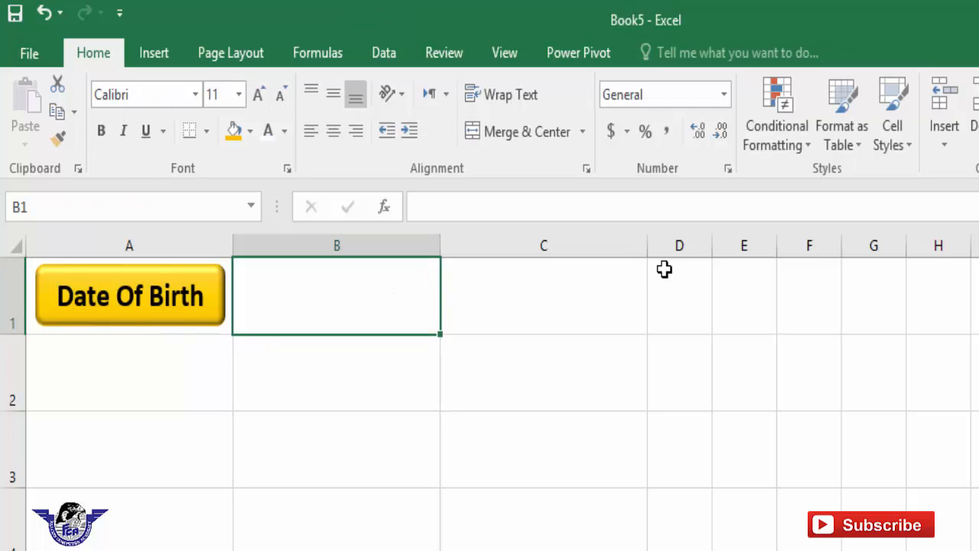
- Duplicate the "Date Of Birth" shape into cells A3, A4 and A5
{"action": "left_click", "coordinate": [199, 327]}
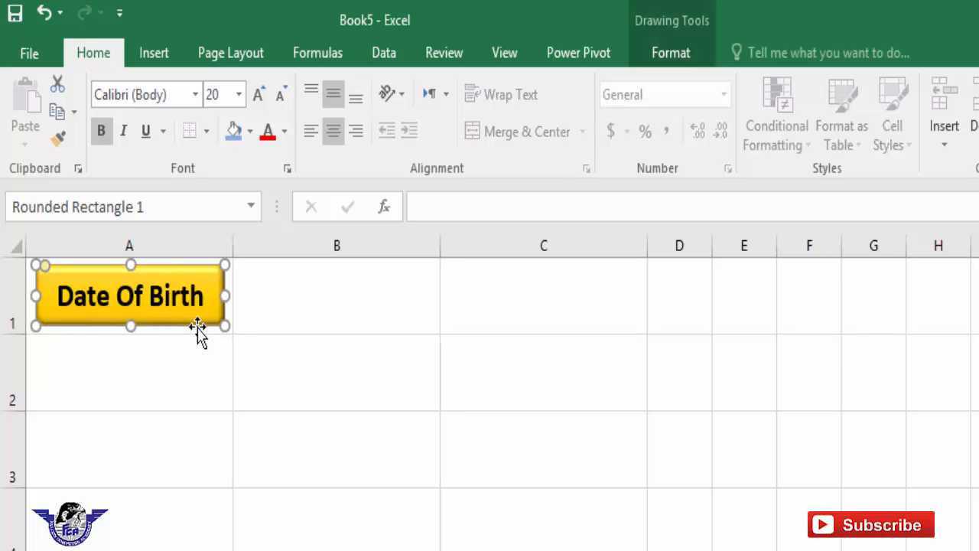
{"action": "left_click_drag", "start_coordinate": [200, 326], "coordinate": [200, 481]}
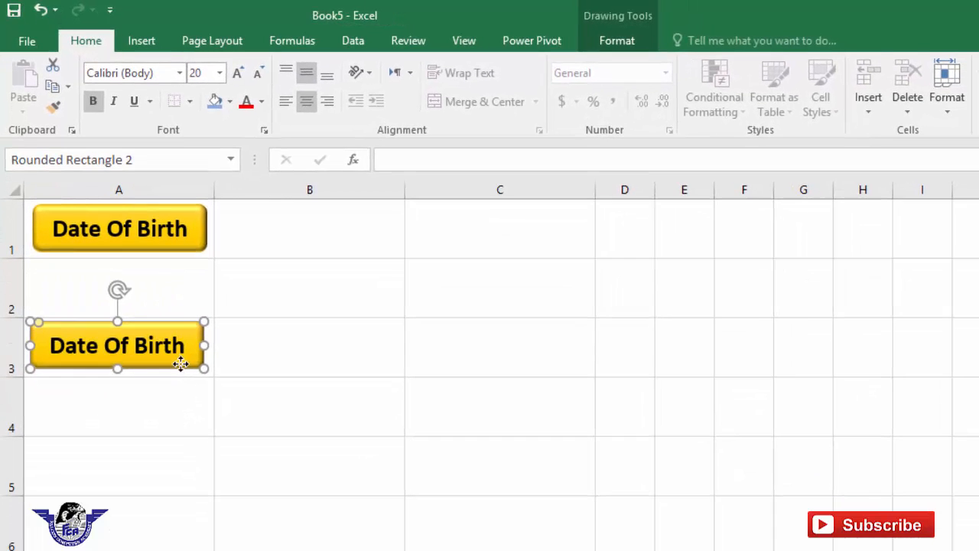
{"action": "left_click_drag", "start_coordinate": [181, 364], "coordinate": [188, 483]}
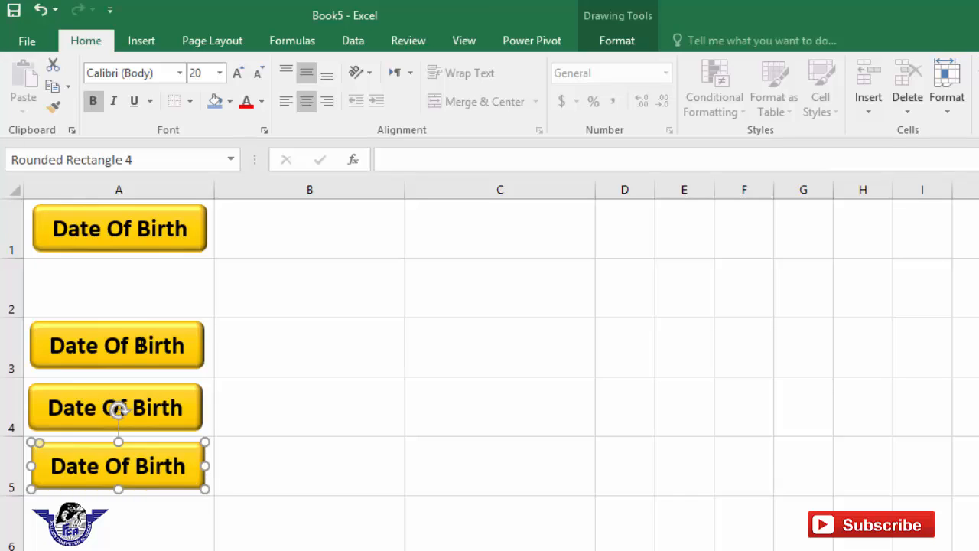
- Replace the text of the three copied shapes in A3, A4 and A5 with "Years", "Month" and "Days"
{"action": "double_click", "coordinate": [141, 343]}
{"action": "triple_click", "coordinate": [124, 344]}
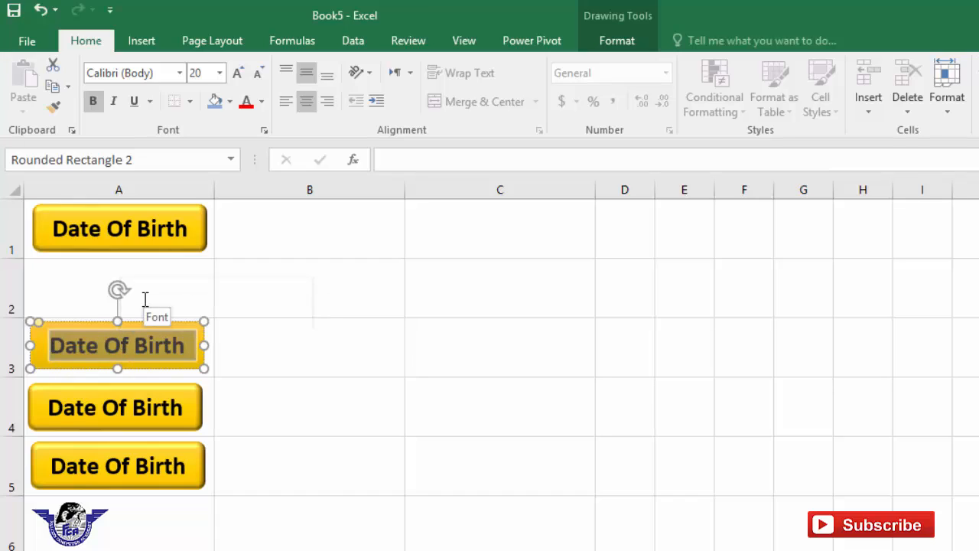
{"action": "type", "text": "Years"}
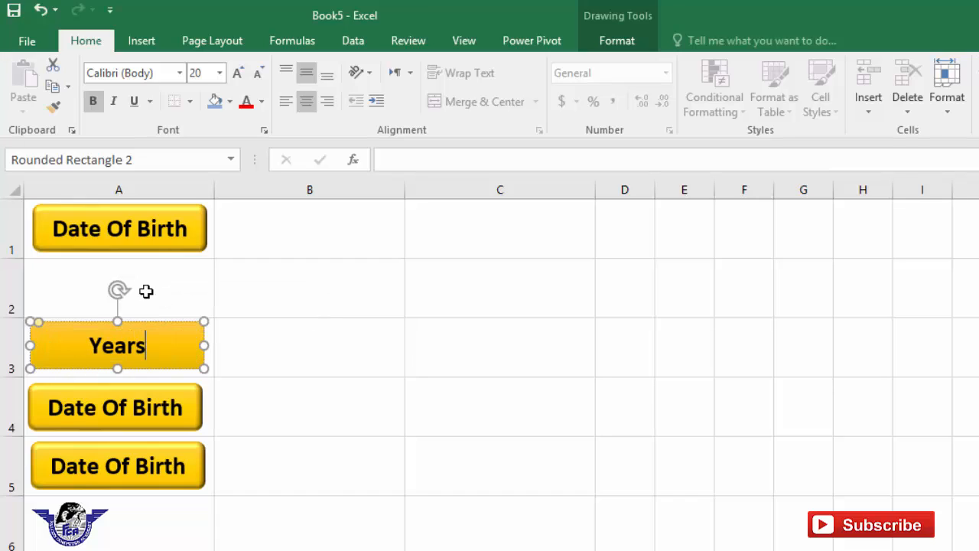
{"action": "triple_click", "coordinate": [133, 409]}
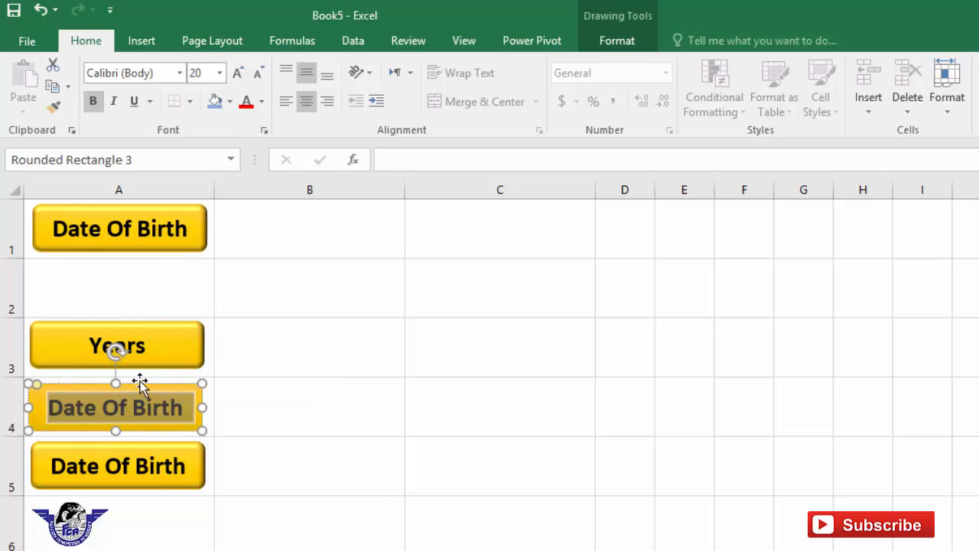
{"action": "type", "text": "Month"}
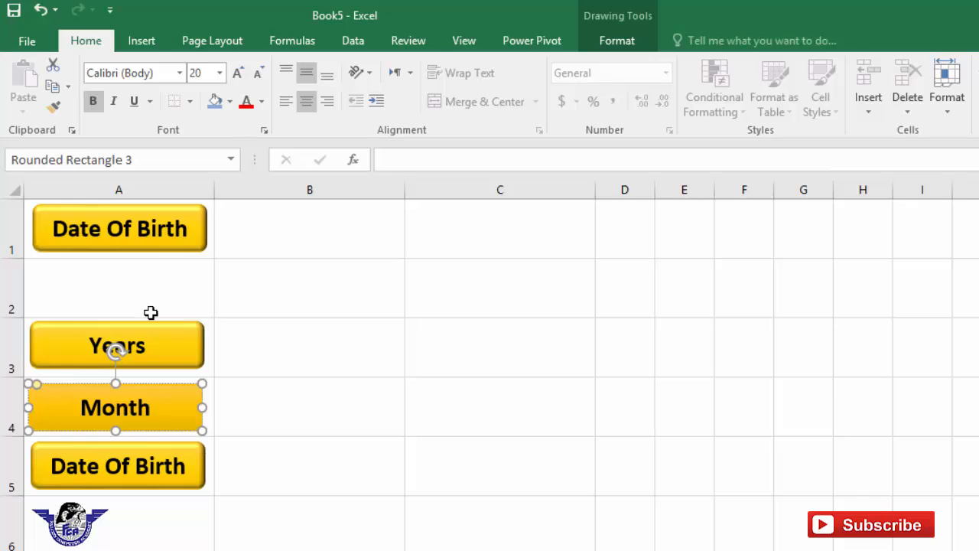
{"action": "double_click", "coordinate": [153, 466]}
{"action": "triple_click", "coordinate": [152, 467]}
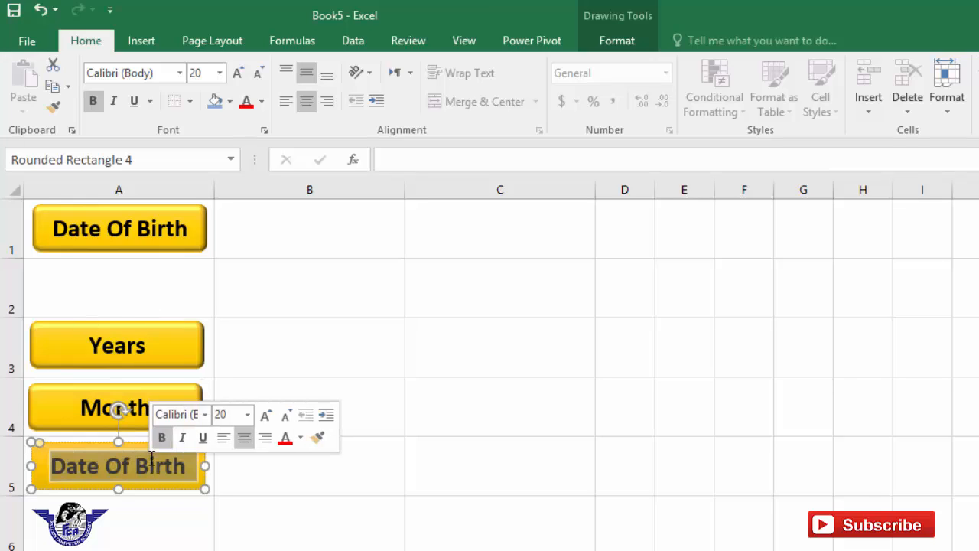
{"action": "type", "text": "Days"}
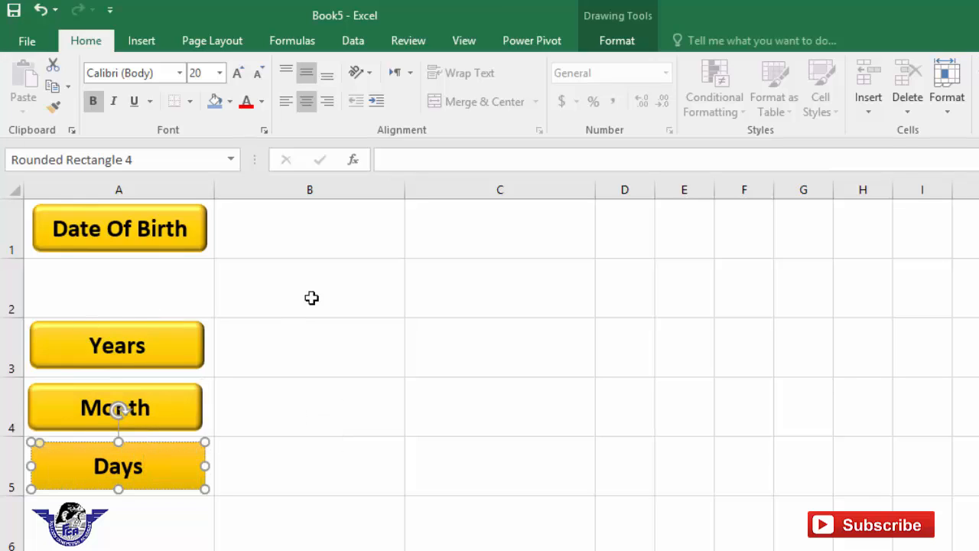
{"action": "left_click", "coordinate": [168, 344]}
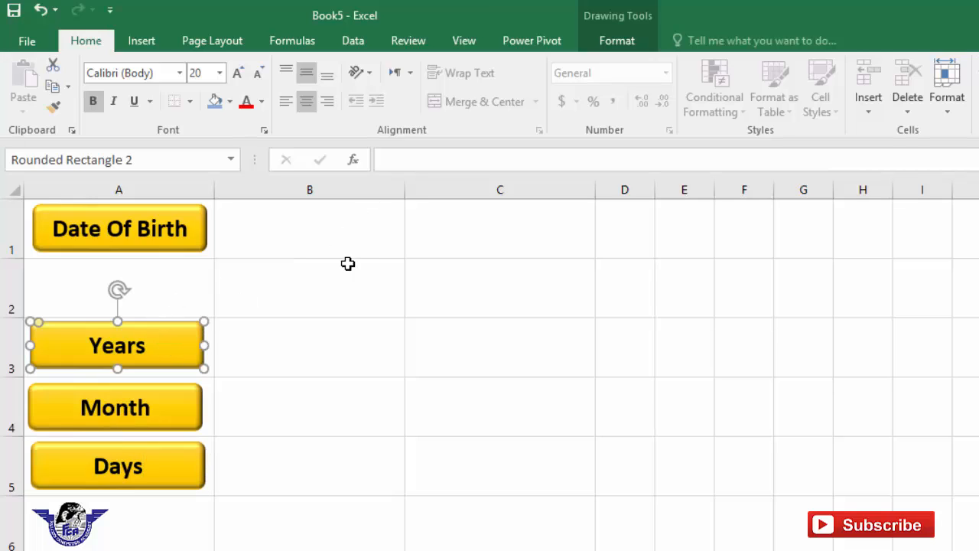
- Fill the "Years" shape with the theme green and the "Month" shape with standard red
{"action": "double_click", "coordinate": [186, 332]}
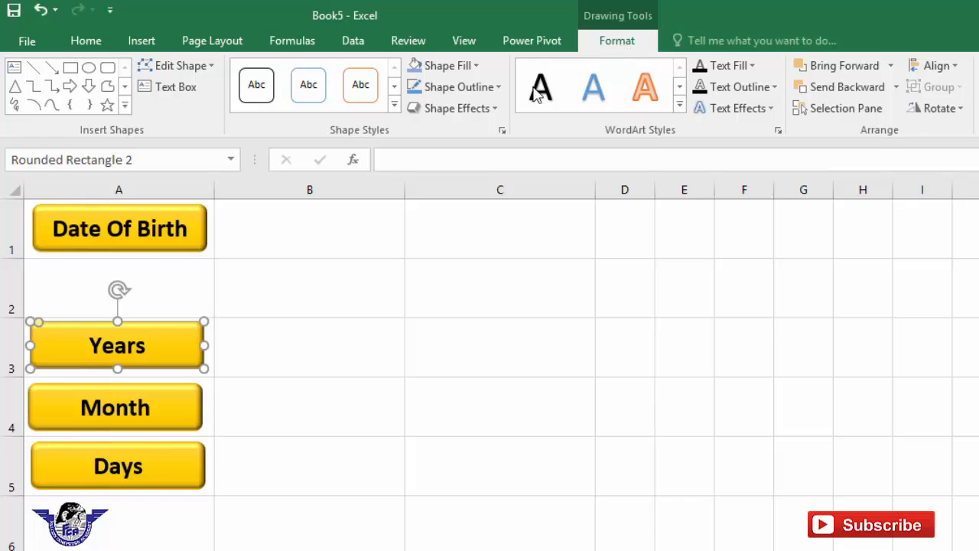
{"action": "left_click", "coordinate": [474, 67]}
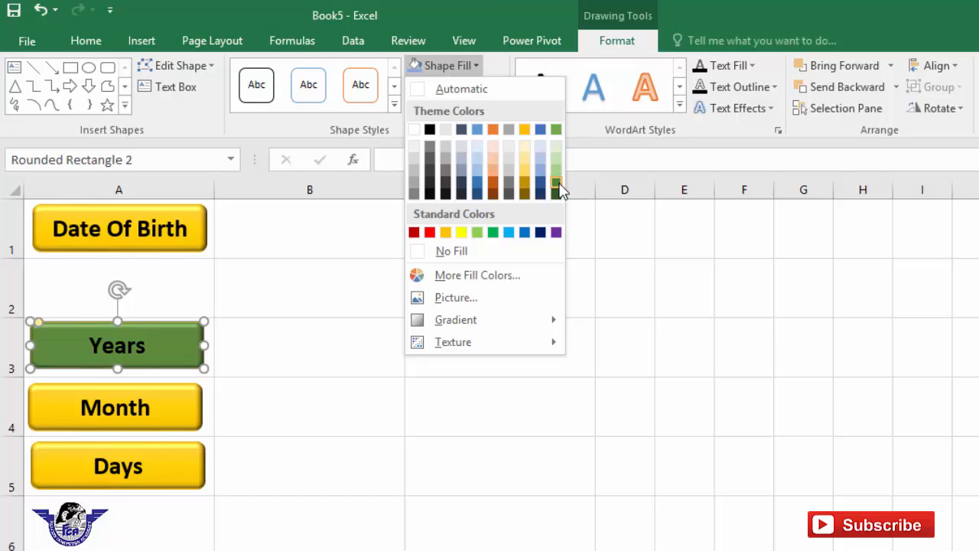
{"action": "left_click", "coordinate": [556, 129]}
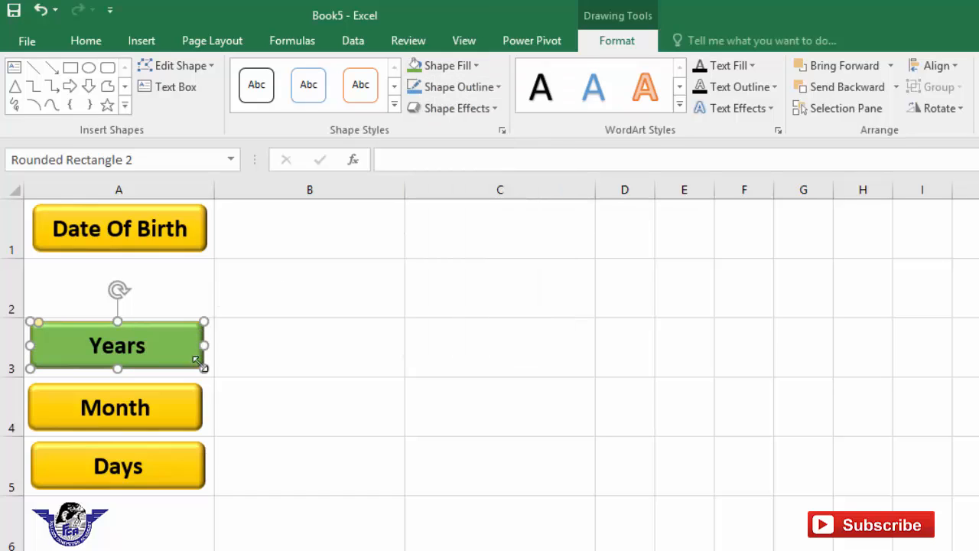
{"action": "left_click", "coordinate": [188, 401]}
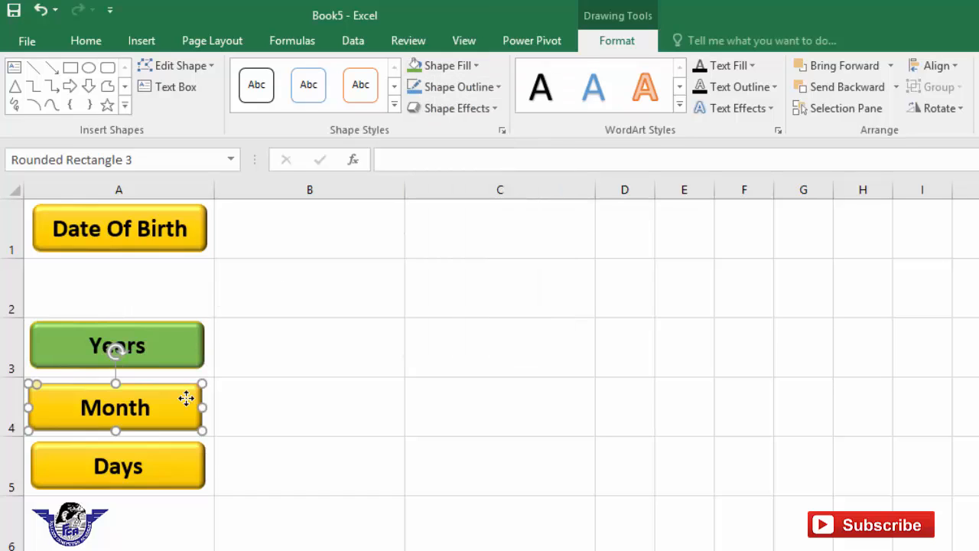
{"action": "left_click", "coordinate": [476, 67]}
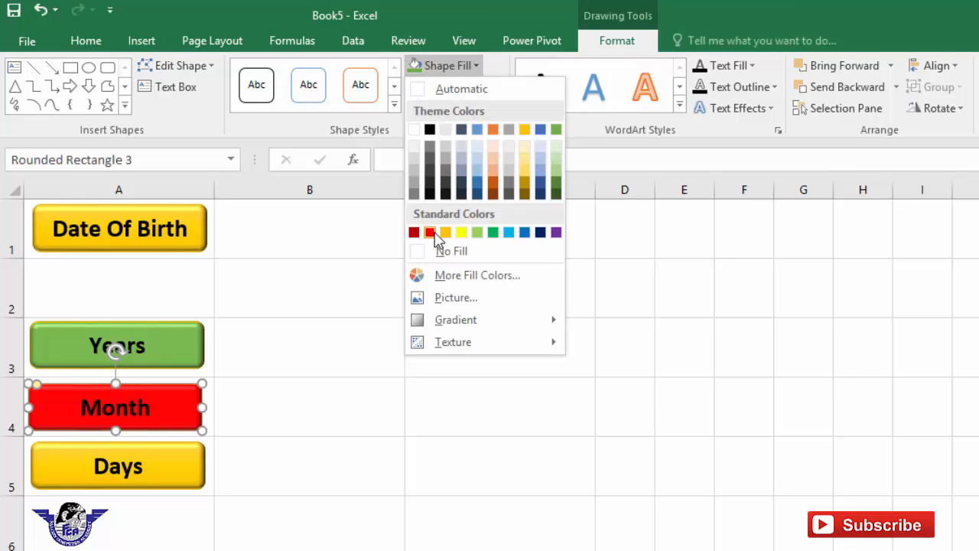
{"action": "left_click", "coordinate": [430, 232]}
- Fill the "Days" shape with the darker shade of the theme's light blue
{"action": "left_click", "coordinate": [194, 451]}
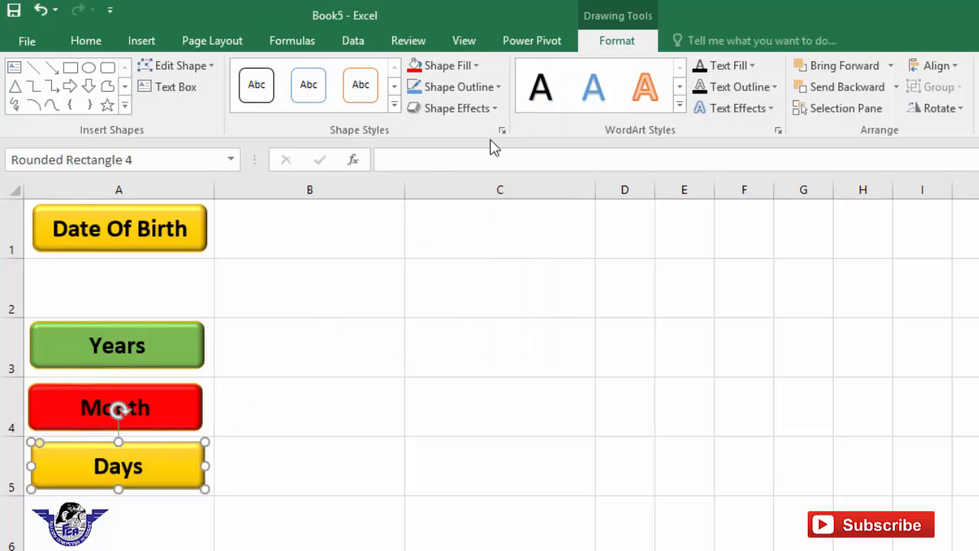
{"action": "left_click", "coordinate": [476, 67]}
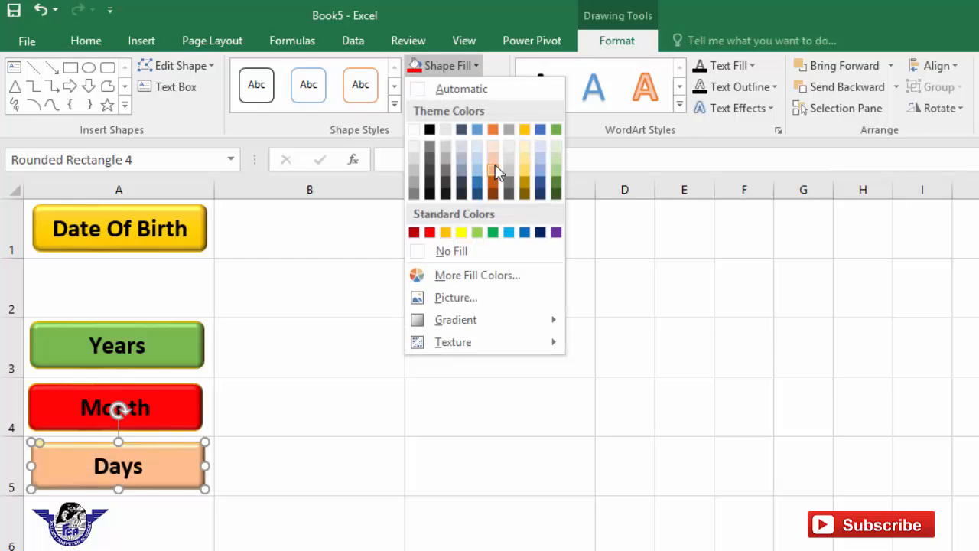
{"action": "left_click", "coordinate": [478, 184]}
{"action": "left_click", "coordinate": [255, 347]}
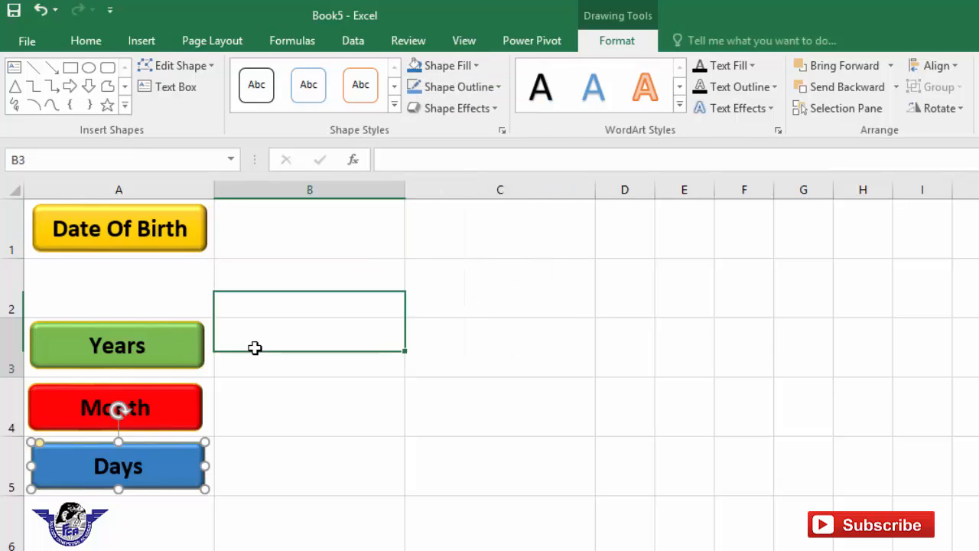
- Enter the date of birth in cell B1 beside the "Date Of Birth" label
{"action": "left_click", "coordinate": [293, 238]}
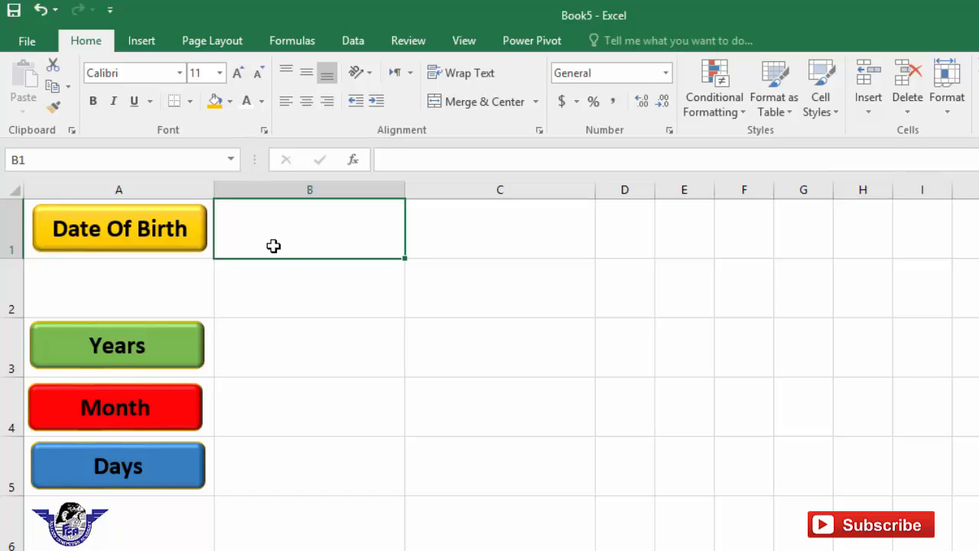
{"action": "type", "text": "05-06-1"}
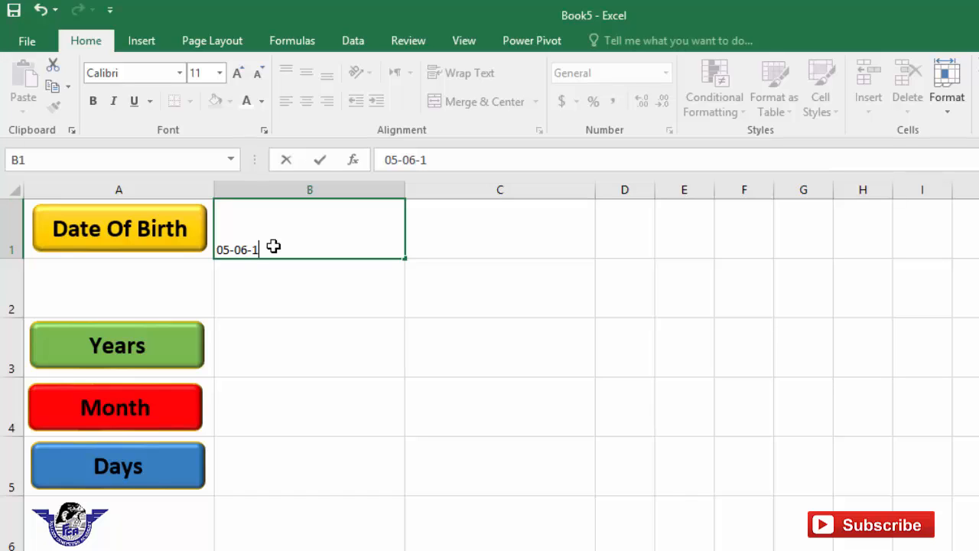
{"action": "type", "text": "989"}
{"action": "key", "text": "Return"}
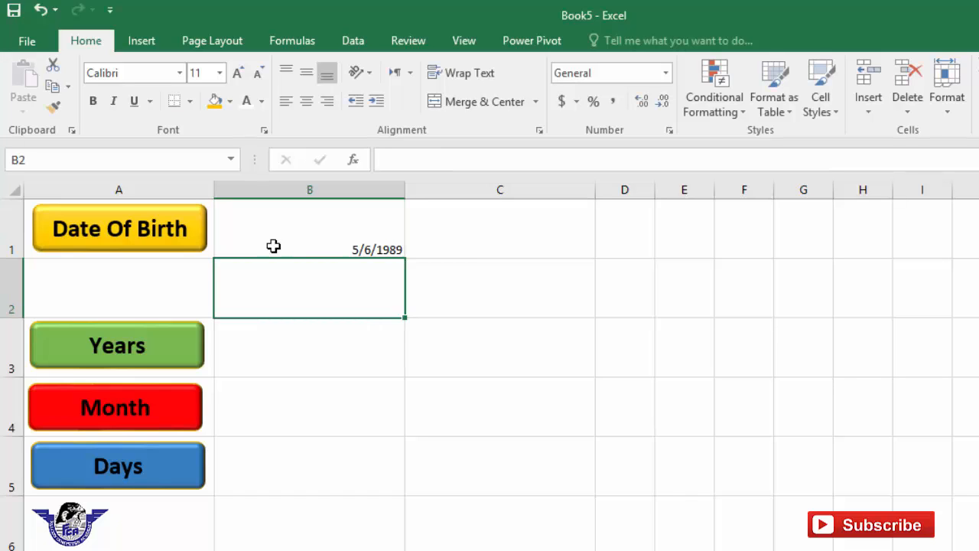
- Centre the date in cell B1 both vertically and horizontally
{"action": "left_click", "coordinate": [308, 227]}
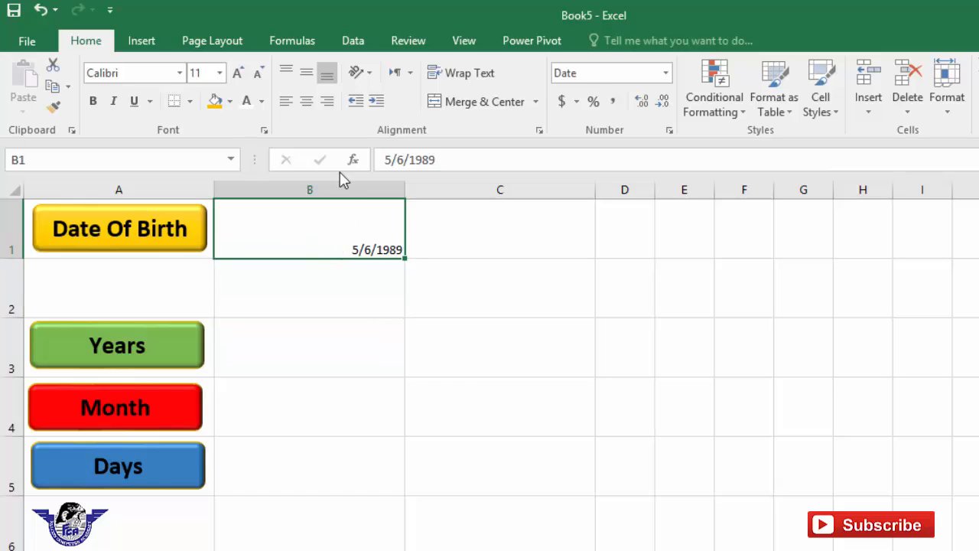
{"action": "left_click", "coordinate": [307, 73]}
{"action": "left_click", "coordinate": [306, 101]}
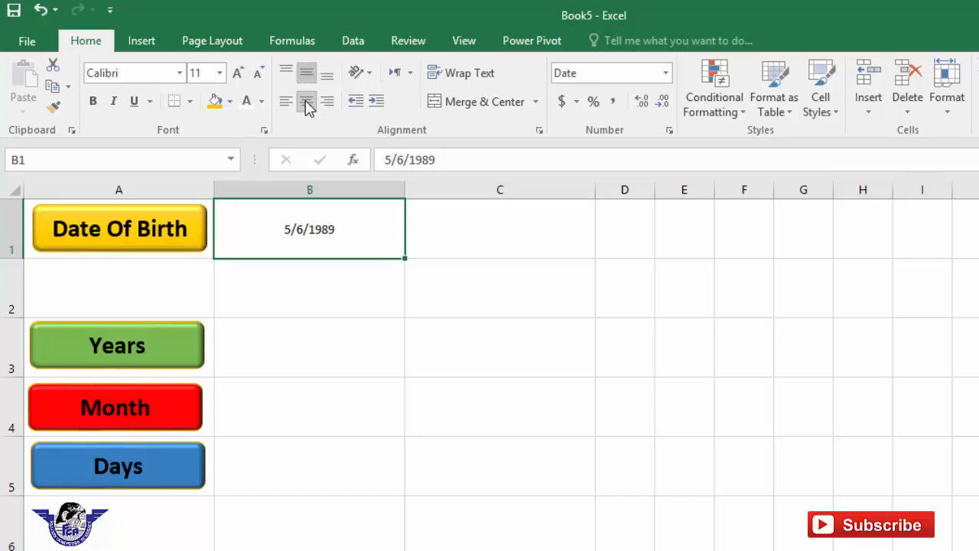
- Increase the font size of the date in B1 to 24 and make it bold
{"action": "left_click", "coordinate": [237, 72]}
{"action": "left_click", "coordinate": [237, 72]}
{"action": "left_click", "coordinate": [237, 73]}
{"action": "left_click", "coordinate": [237, 73]}
{"action": "left_click", "coordinate": [238, 73]}
{"action": "left_click", "coordinate": [237, 73]}
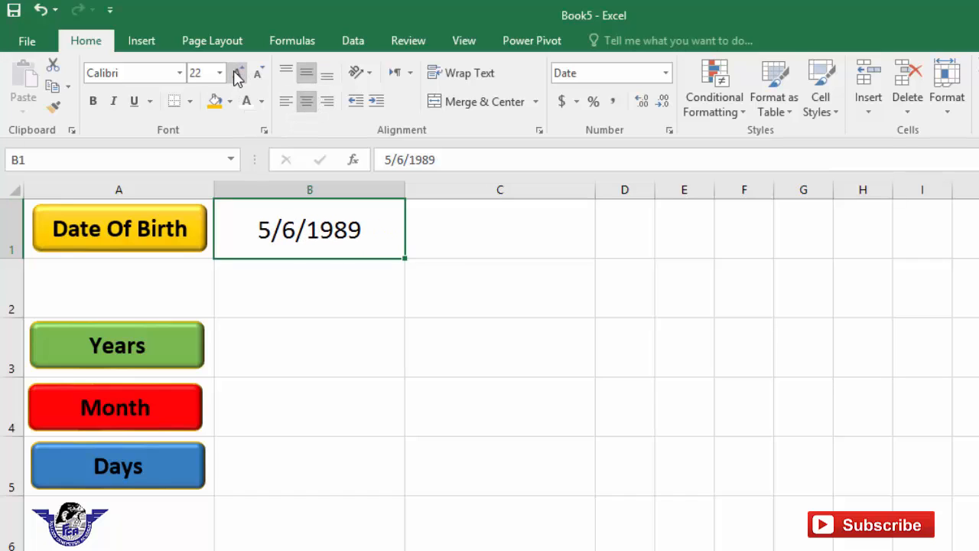
{"action": "left_click", "coordinate": [238, 72]}
{"action": "left_click", "coordinate": [92, 101]}
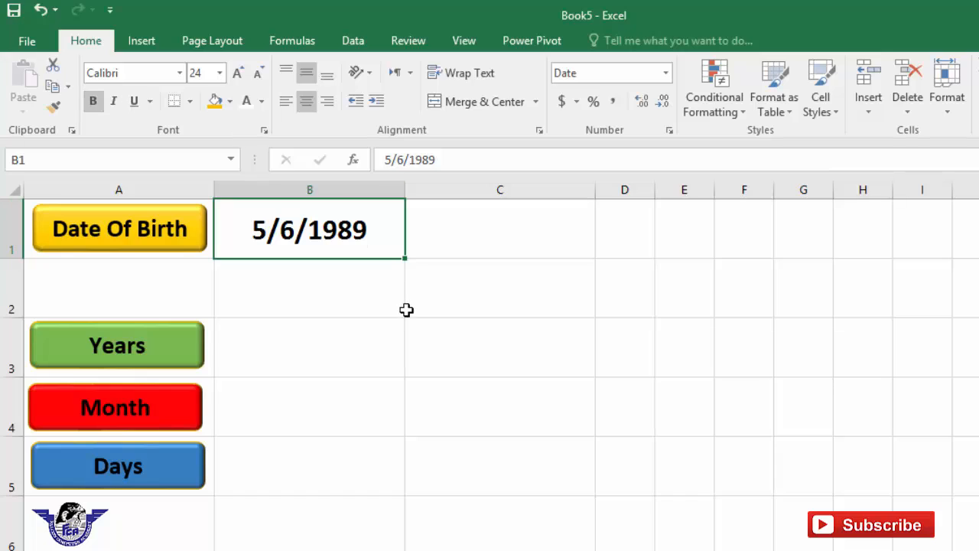
- Write a DATEDIF formula in cell B3 with B1 as the start date and TODAY as the end date
{"action": "left_click", "coordinate": [360, 349]}
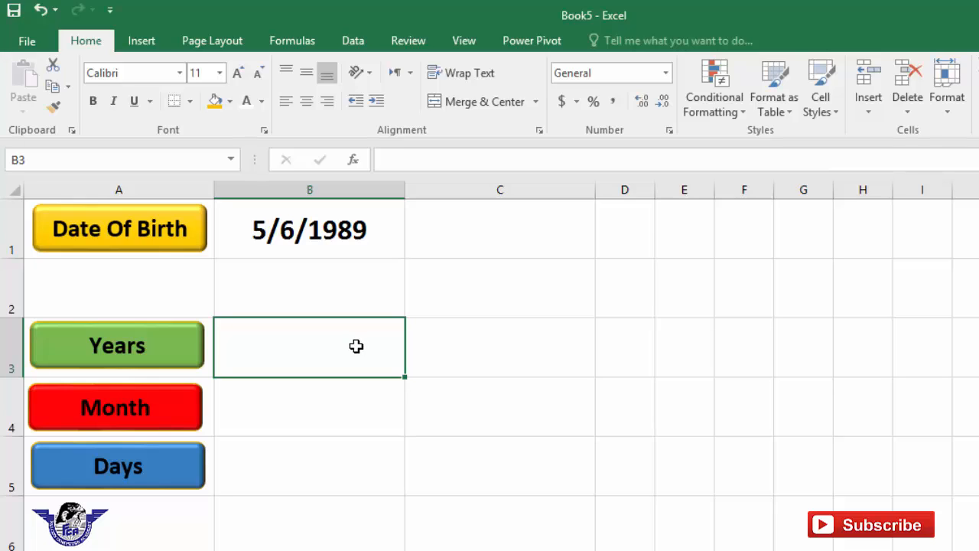
{"action": "type", "text": "="}
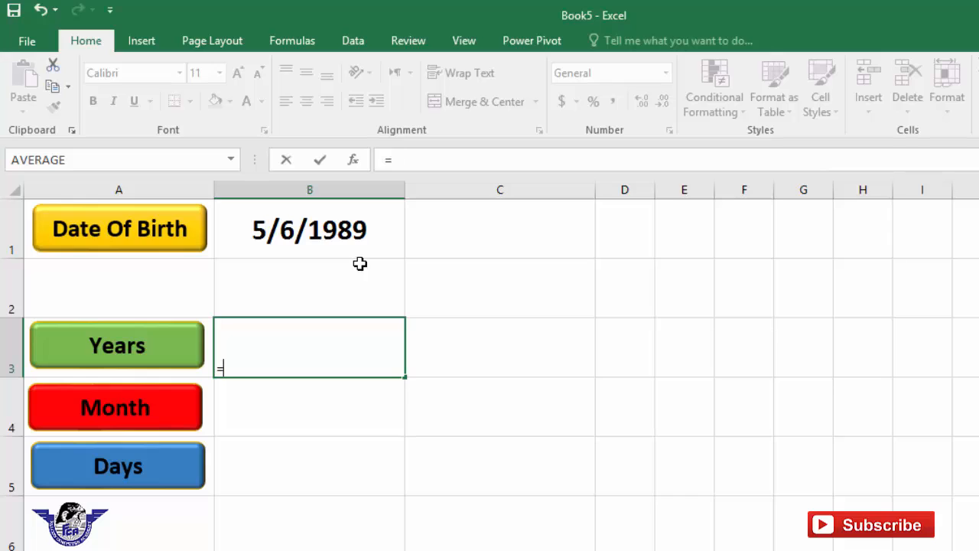
{"action": "type", "text": "dated i"}
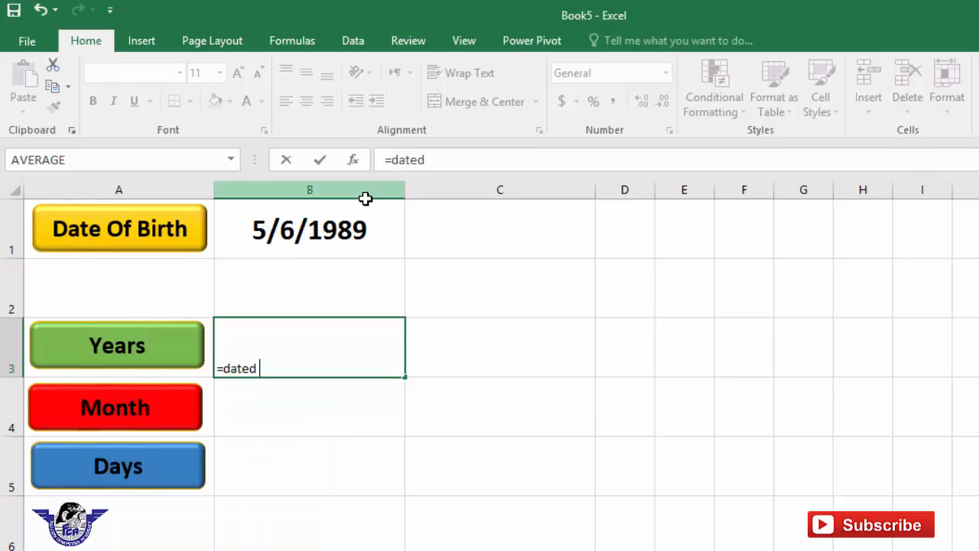
{"action": "key", "text": "BackSpace"}
{"action": "key", "text": "BackSpace"}
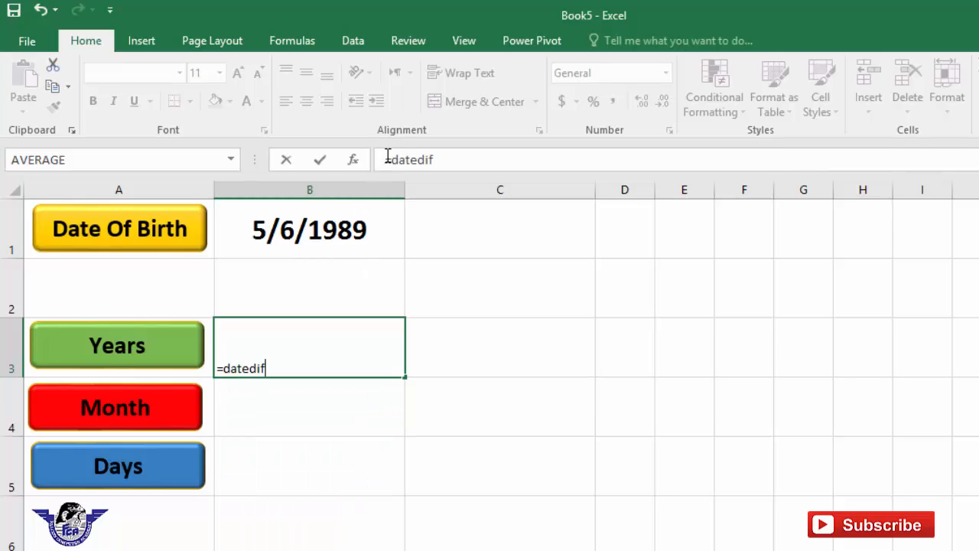
{"action": "type", "text": "if("}
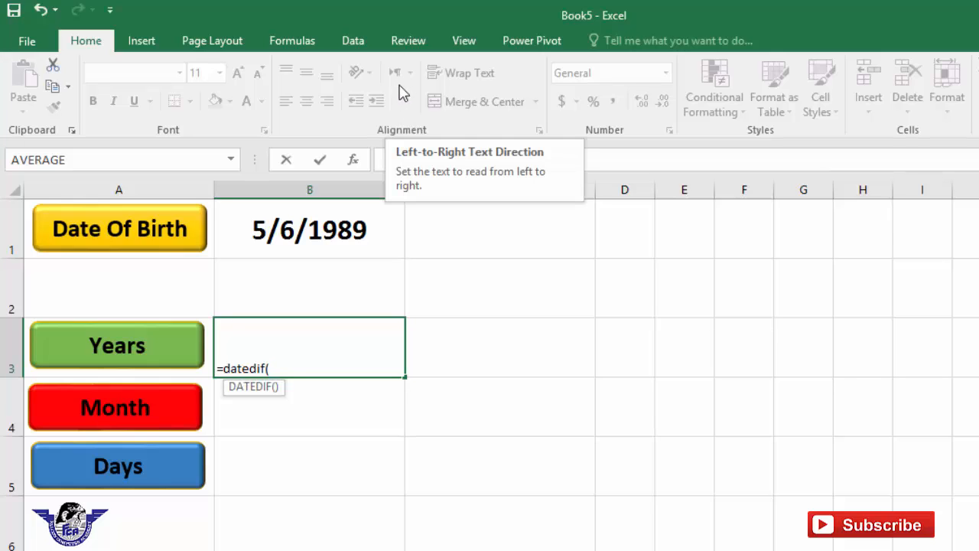
{"action": "left_click", "coordinate": [312, 225]}
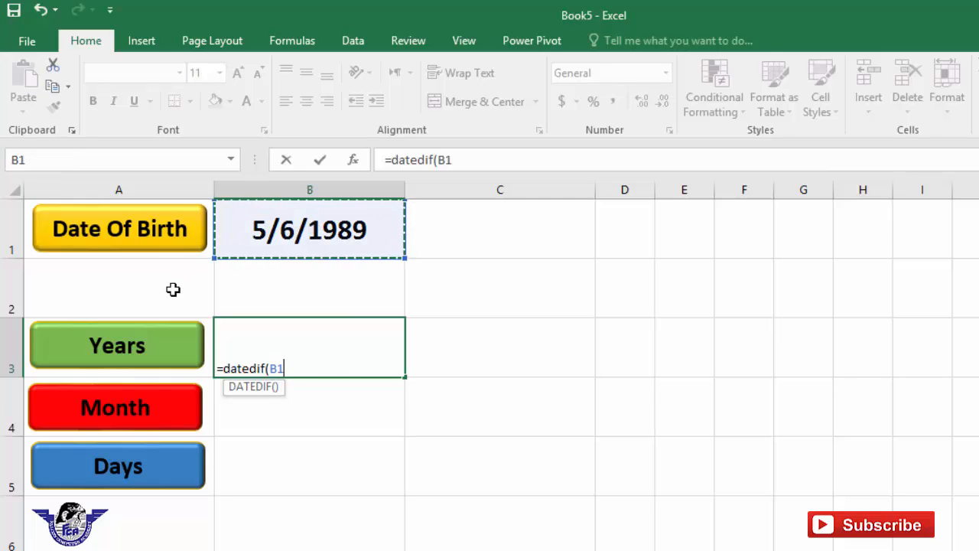
{"action": "type", "text": ",today"}
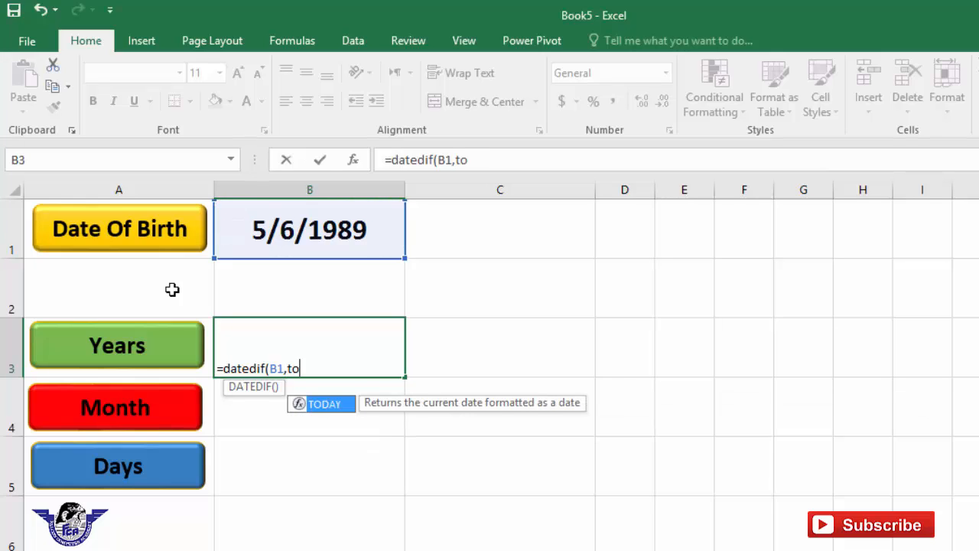